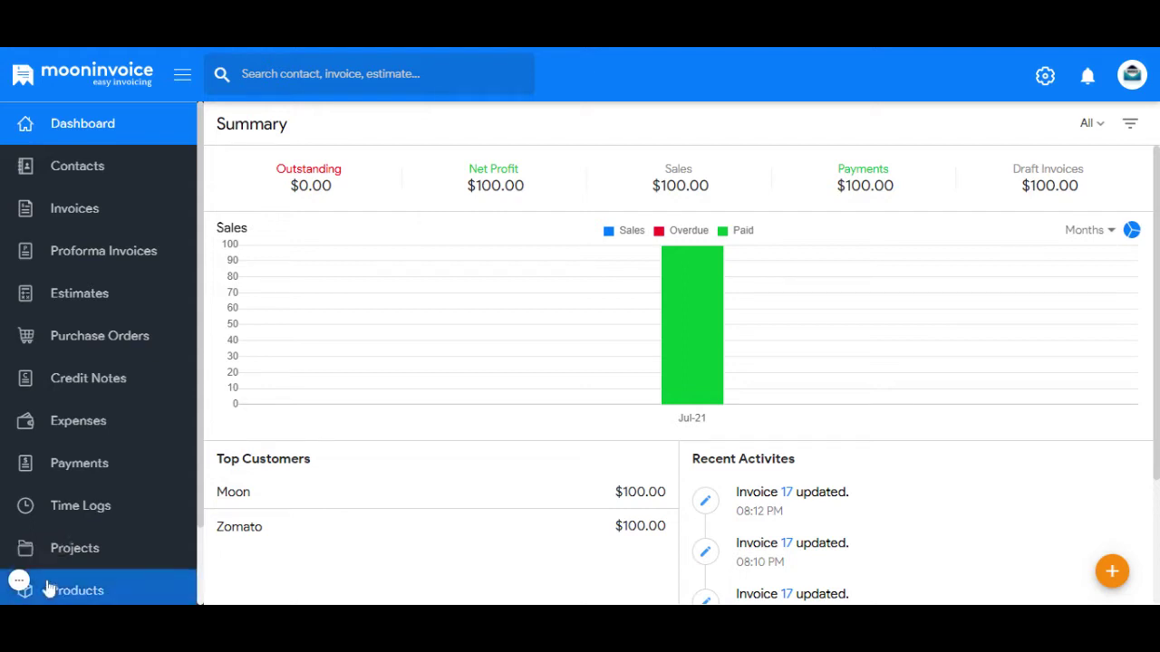
# Open the company details and bring up the company's list of taxes
pyautogui.click(1132, 76)
pyautogui.click(1111, 194)
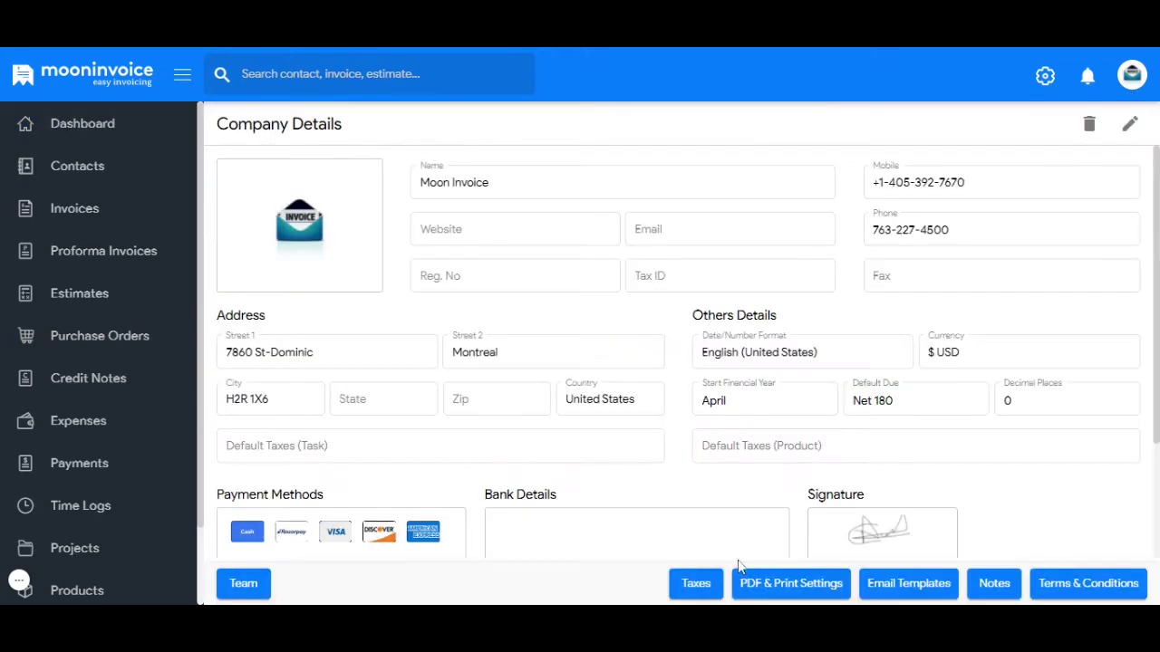
pyautogui.click(696, 587)
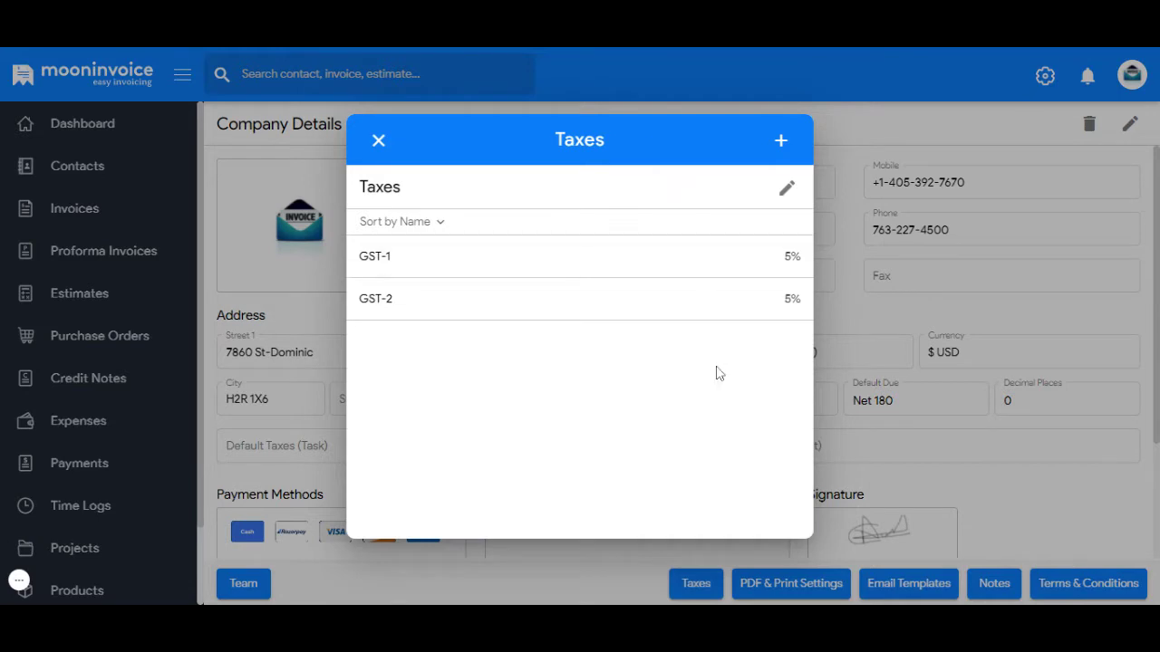
# Fill in a new tax named GST with a 5% rate and the Inclusive option, and discard it
pyautogui.click(781, 140)
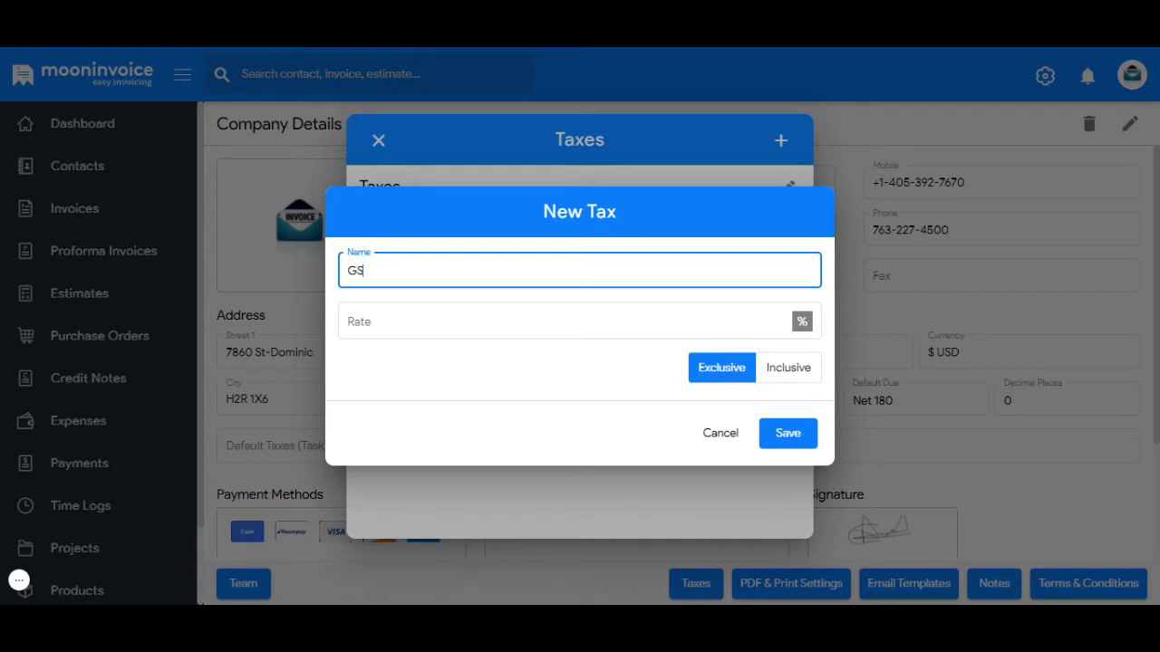
pyautogui.click(348, 320)
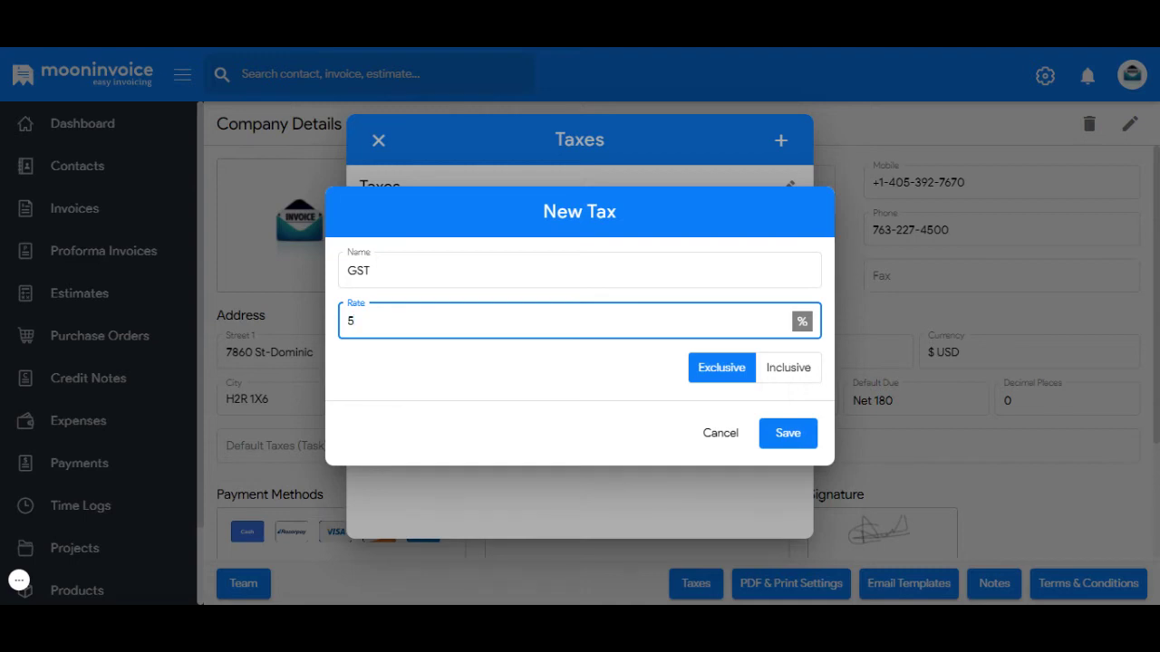
pyautogui.click(770, 381)
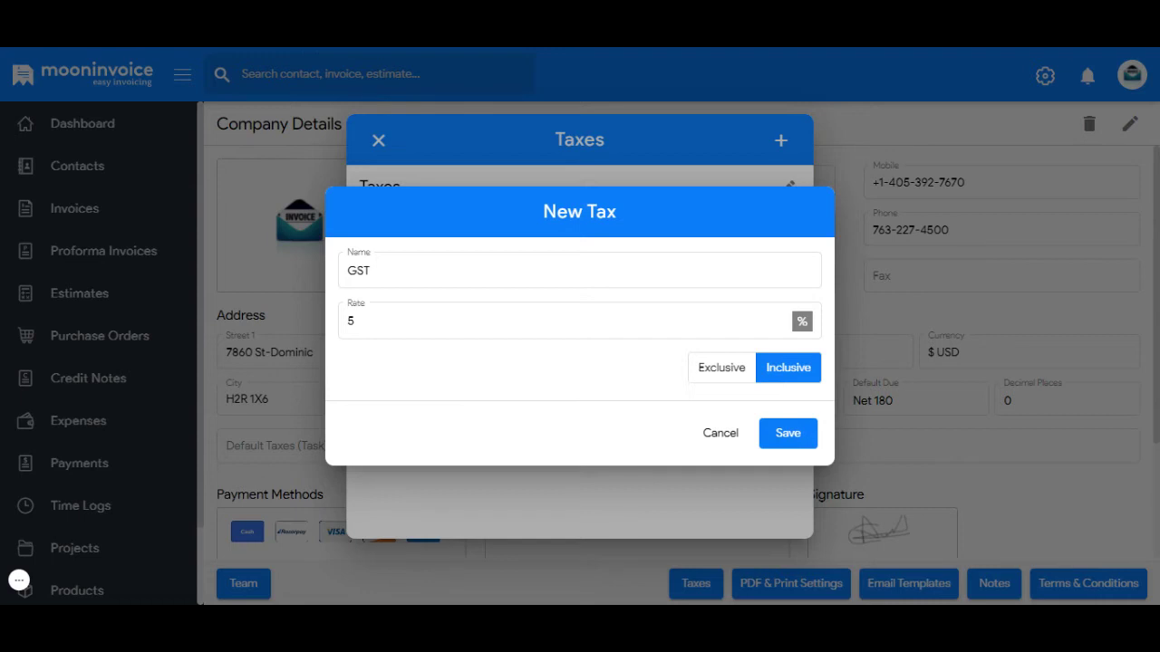
pyautogui.click(725, 434)
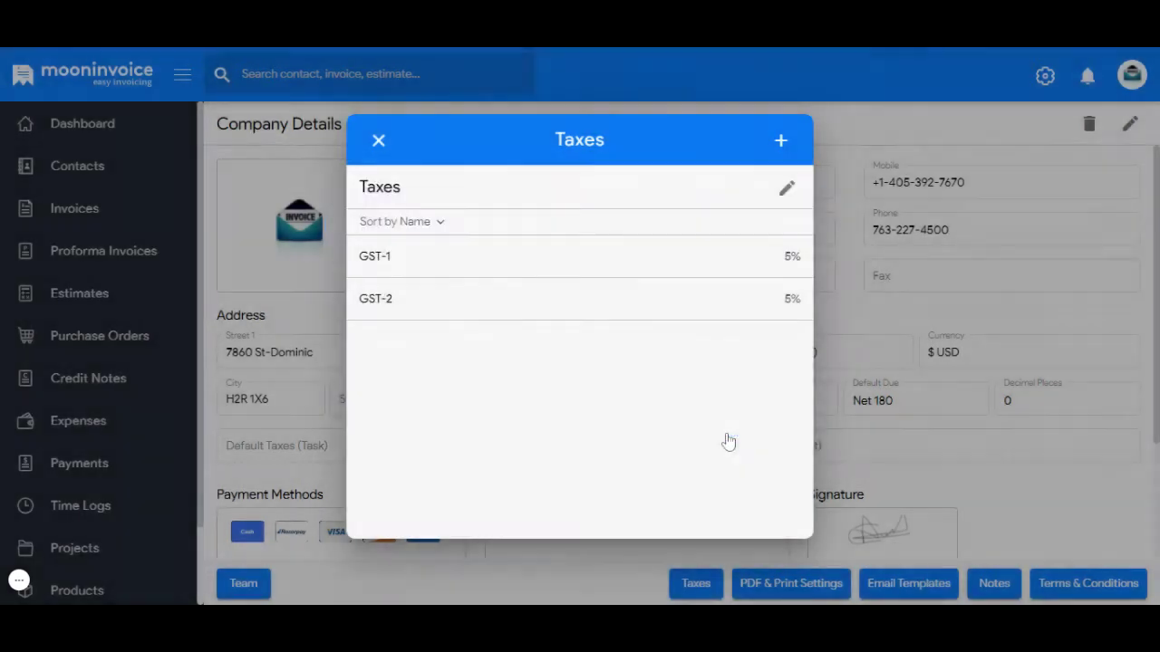
# Check whether the GST-1 and GST-2 taxes are exclusive or inclusive, and close the tax list
pyautogui.click(491, 264)
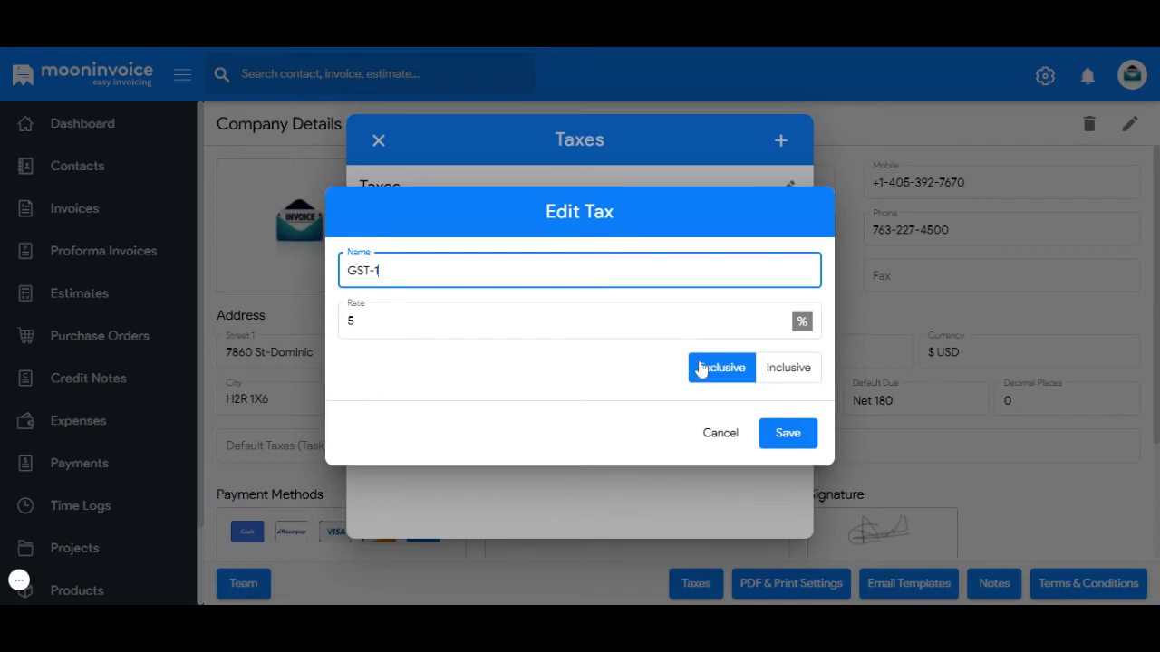
pyautogui.click(723, 434)
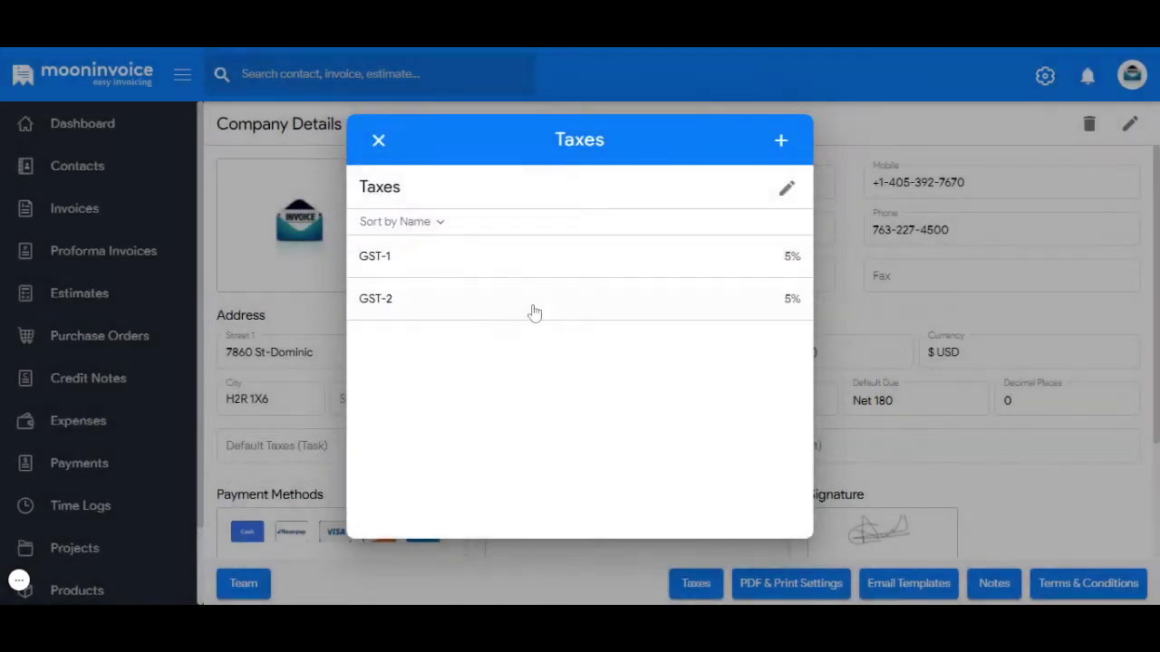
pyautogui.click(531, 306)
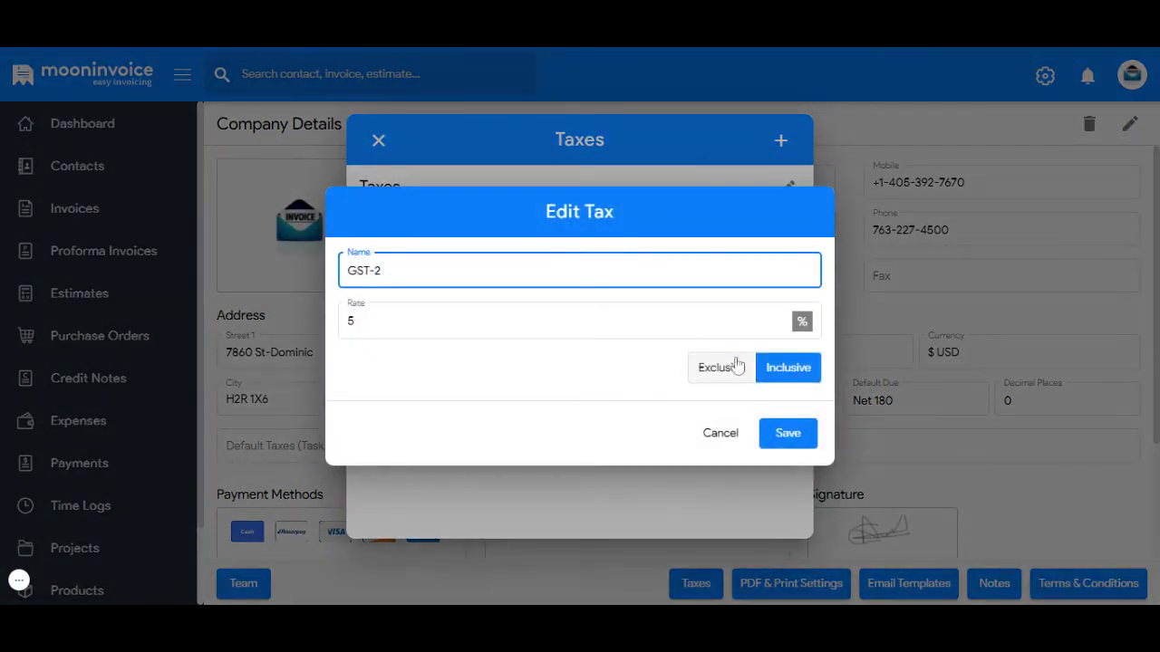
pyautogui.click(784, 433)
pyautogui.click(377, 144)
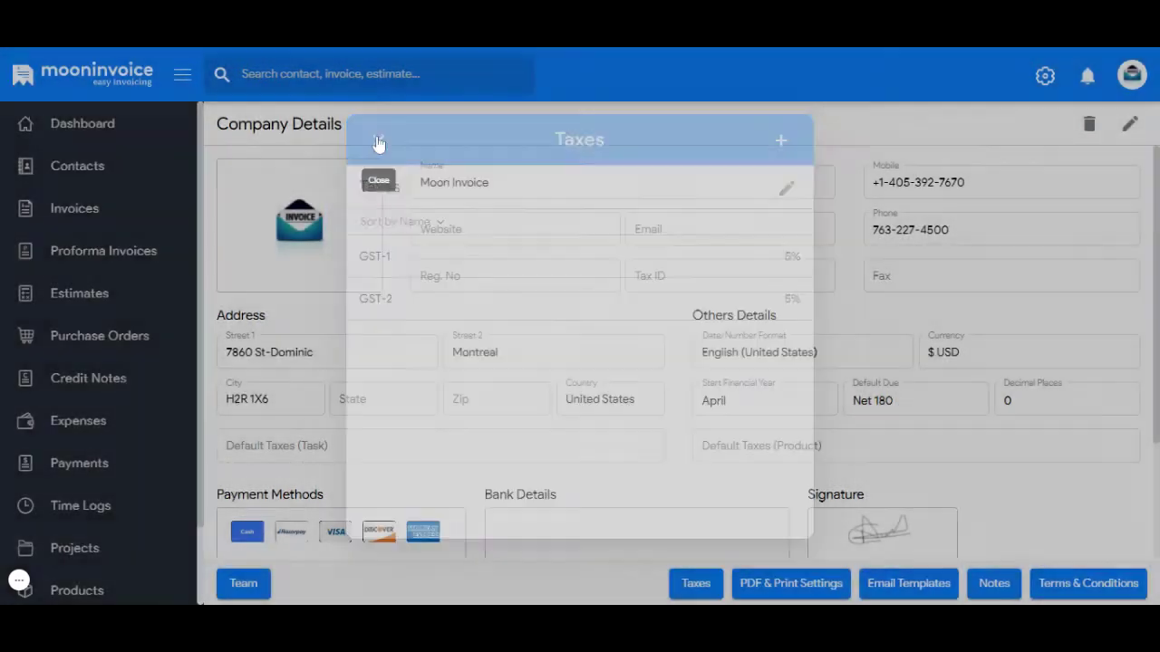
# Edit the draft Moon invoice so its Moon Invoice item uses the GST-1 tax instead of GST-2, and save it
pyautogui.click(91, 211)
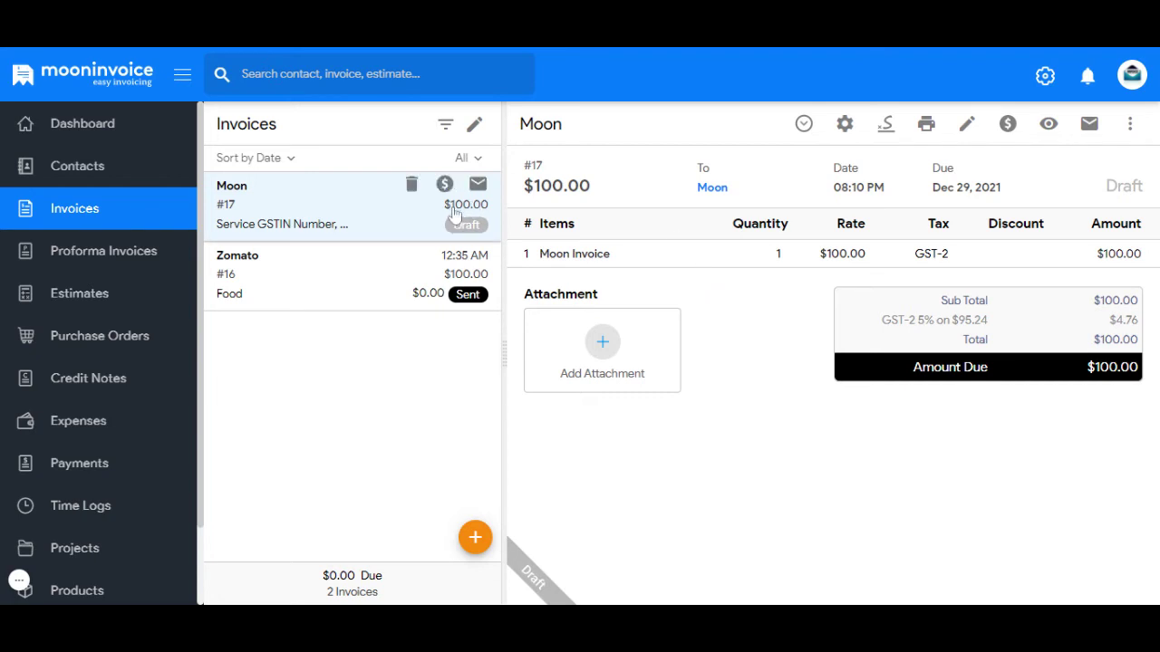
pyautogui.click(967, 124)
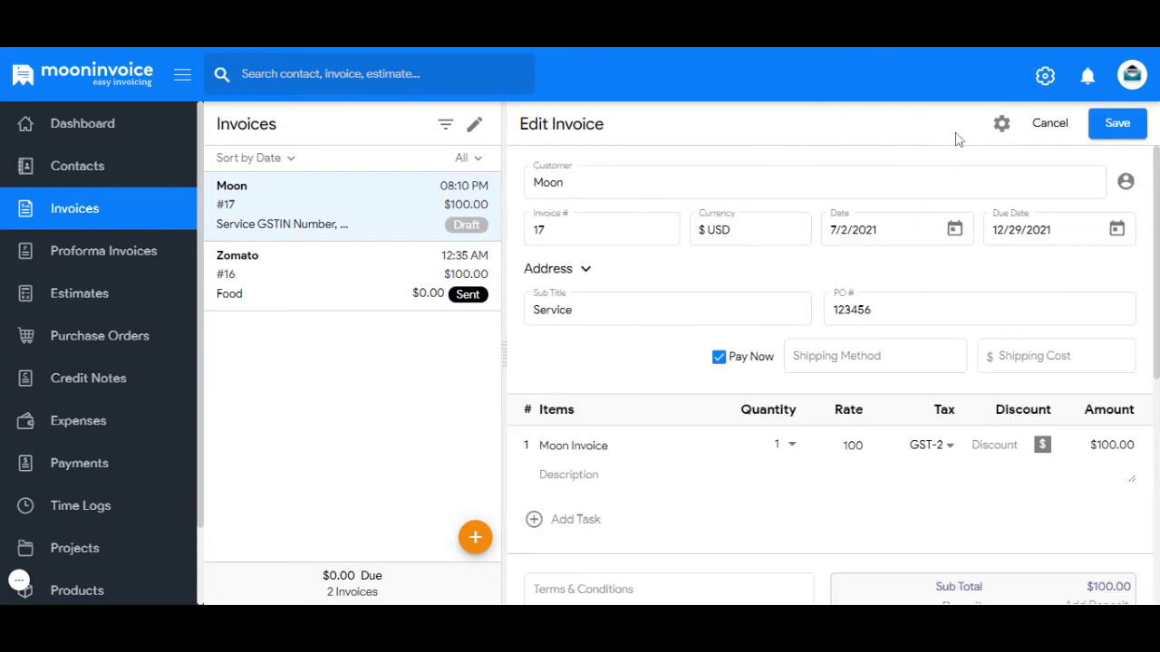
pyautogui.scroll(-3, 961, 310)
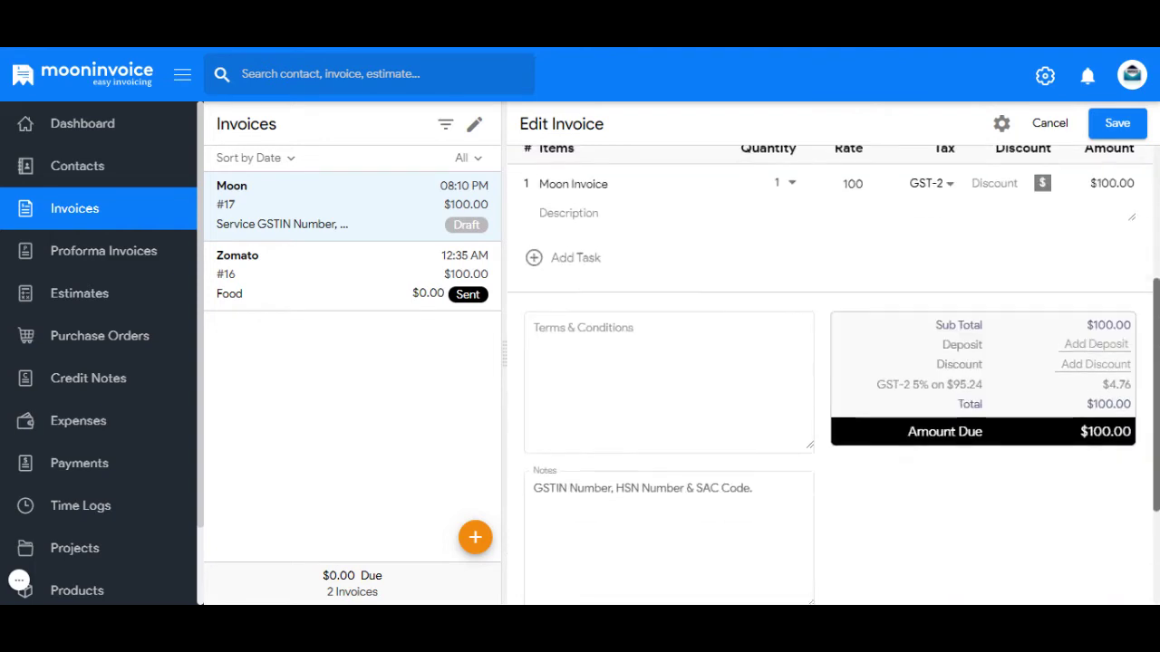
pyautogui.scroll(1, 960, 310)
pyautogui.click(948, 249)
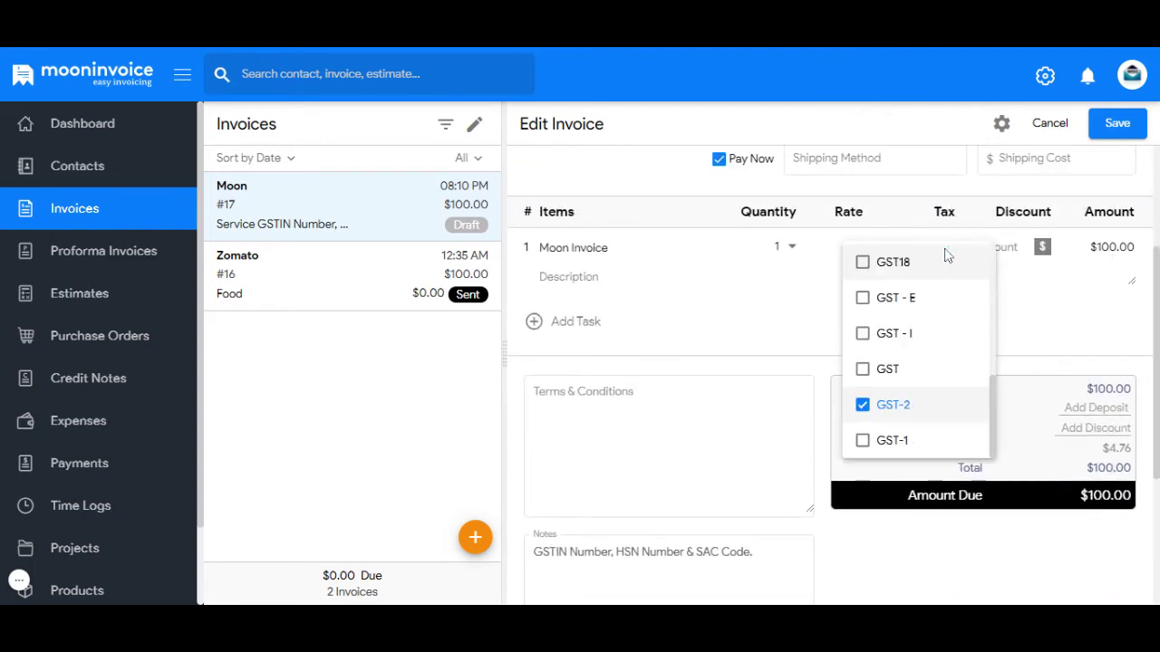
pyautogui.click(867, 422)
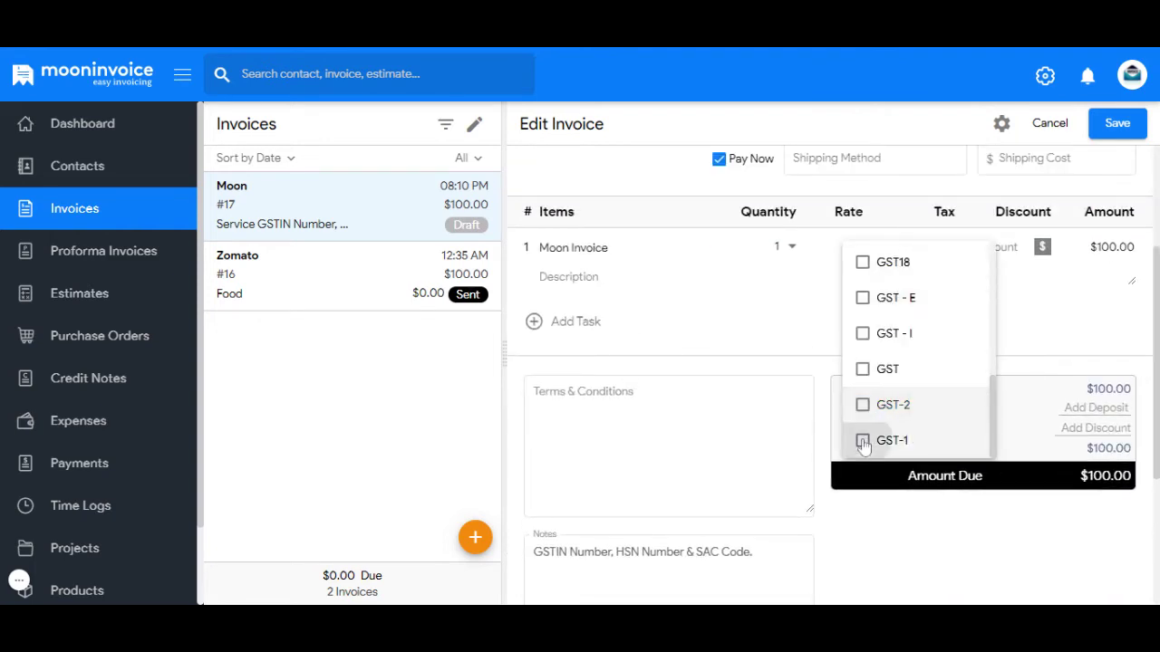
pyautogui.click(864, 440)
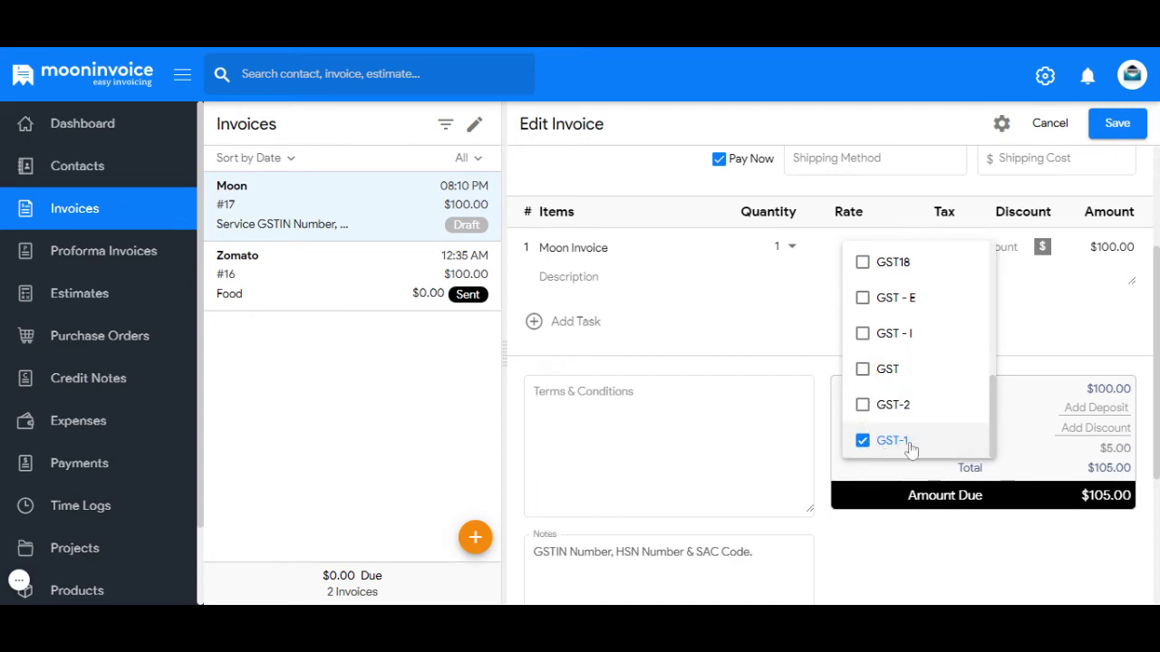
pyautogui.click(1042, 319)
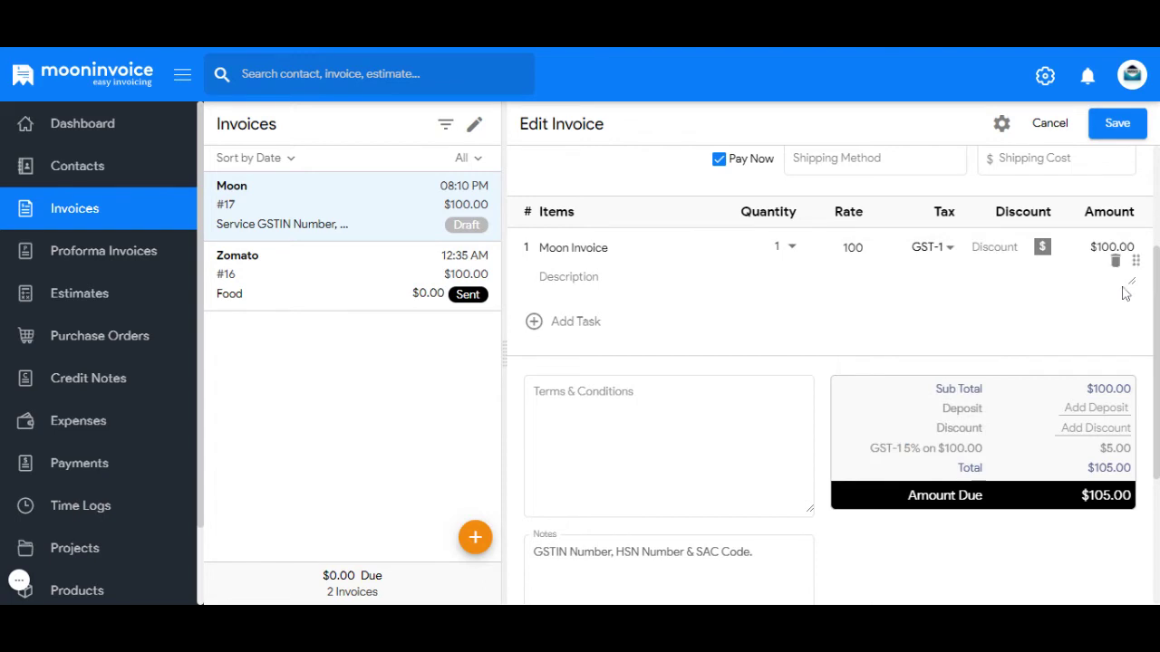
pyautogui.scroll(2, 1153, 309)
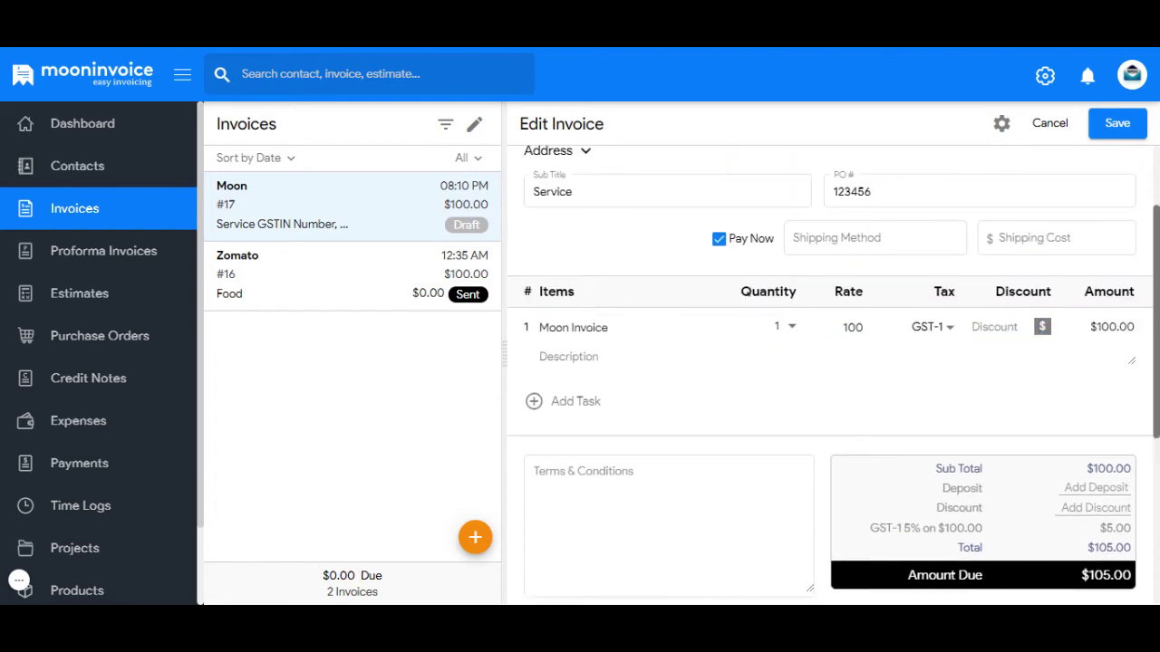
pyautogui.scroll(2, 1100, 142)
pyautogui.click(1104, 127)
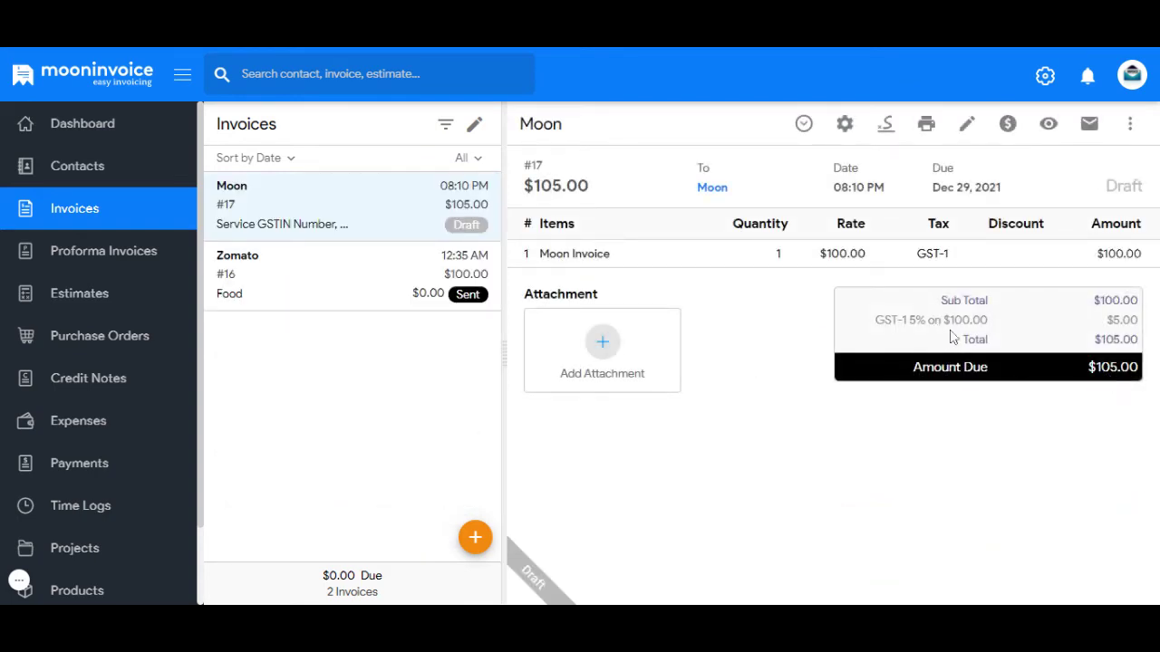
# Examine the GST-1 tax line and the amount due in the Moon invoice's totals
pyautogui.moveTo(949, 326); pyautogui.dragTo(981, 324)
pyautogui.moveTo(1087, 367); pyautogui.dragTo(1140, 372)
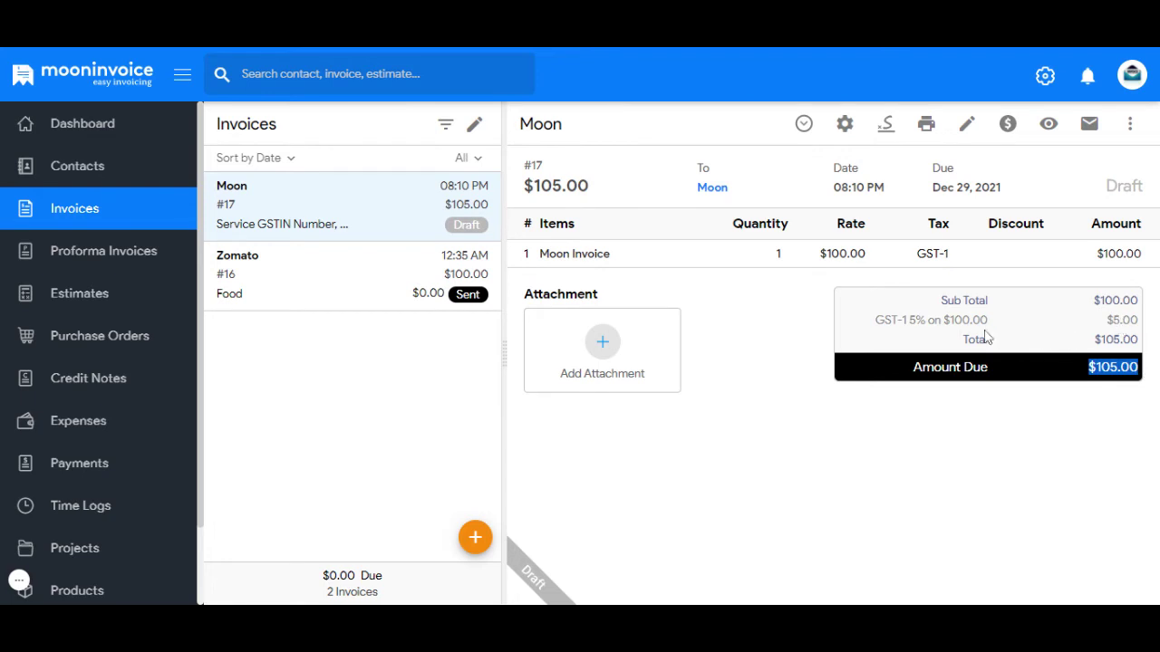
pyautogui.click(1027, 399)
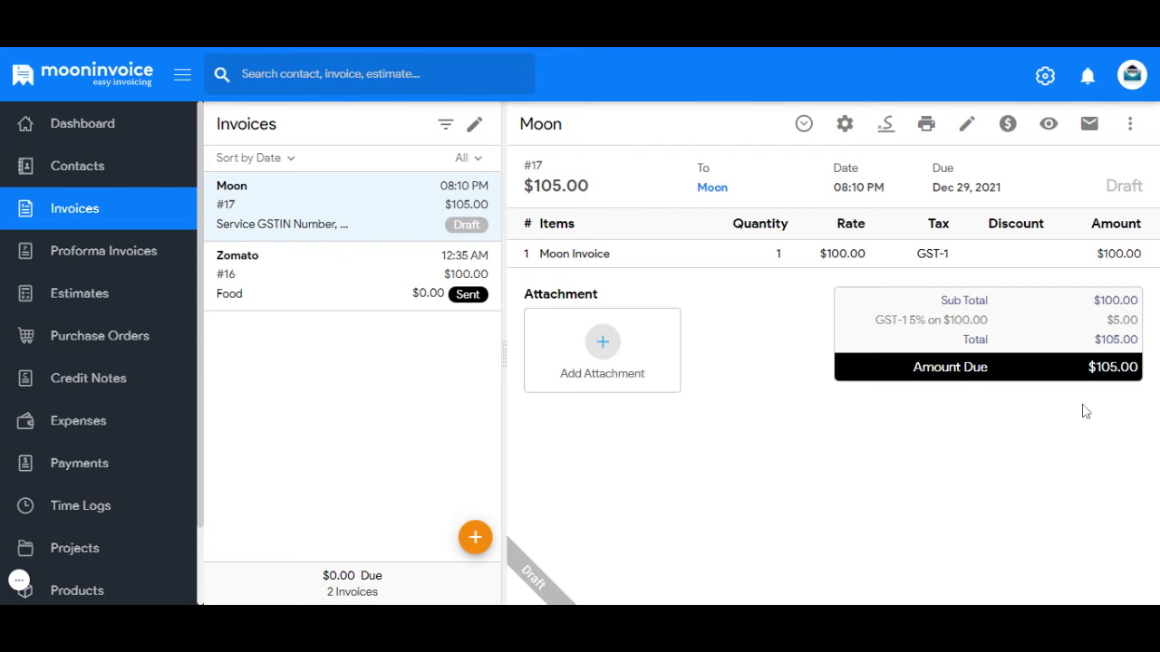
# Edit the Moon invoice so its Moon Invoice item uses the GST-2 tax instead of GST-1, and save it
pyautogui.click(967, 123)
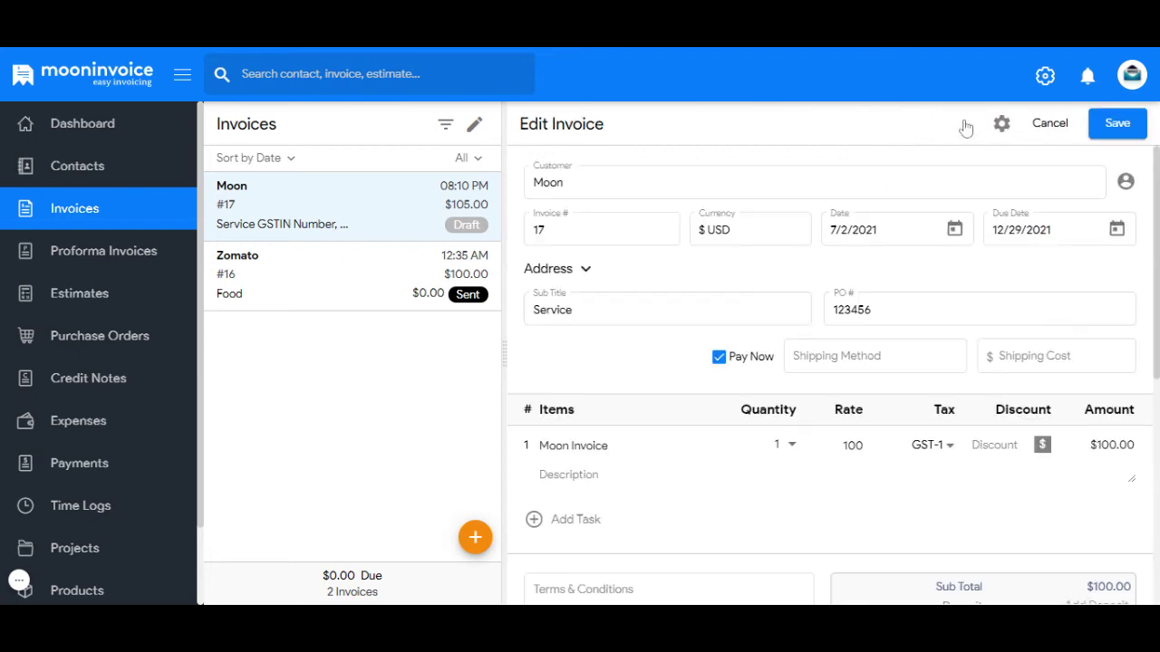
pyautogui.click(950, 445)
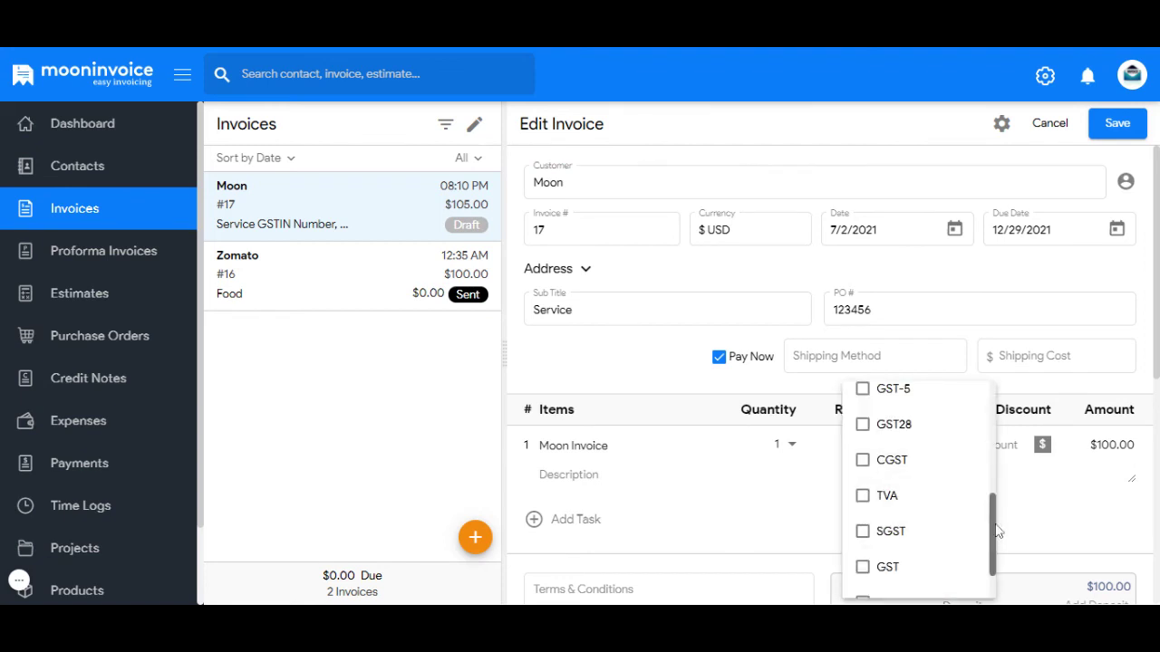
pyautogui.scroll(-1, 993, 535)
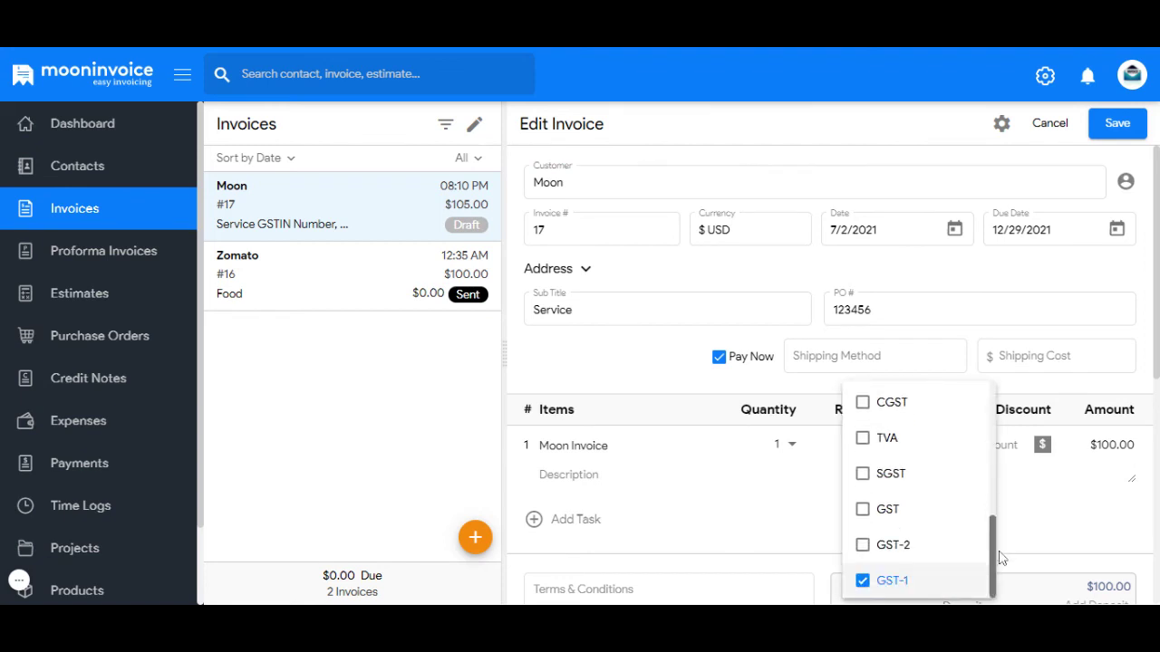
pyautogui.click(862, 581)
pyautogui.click(862, 547)
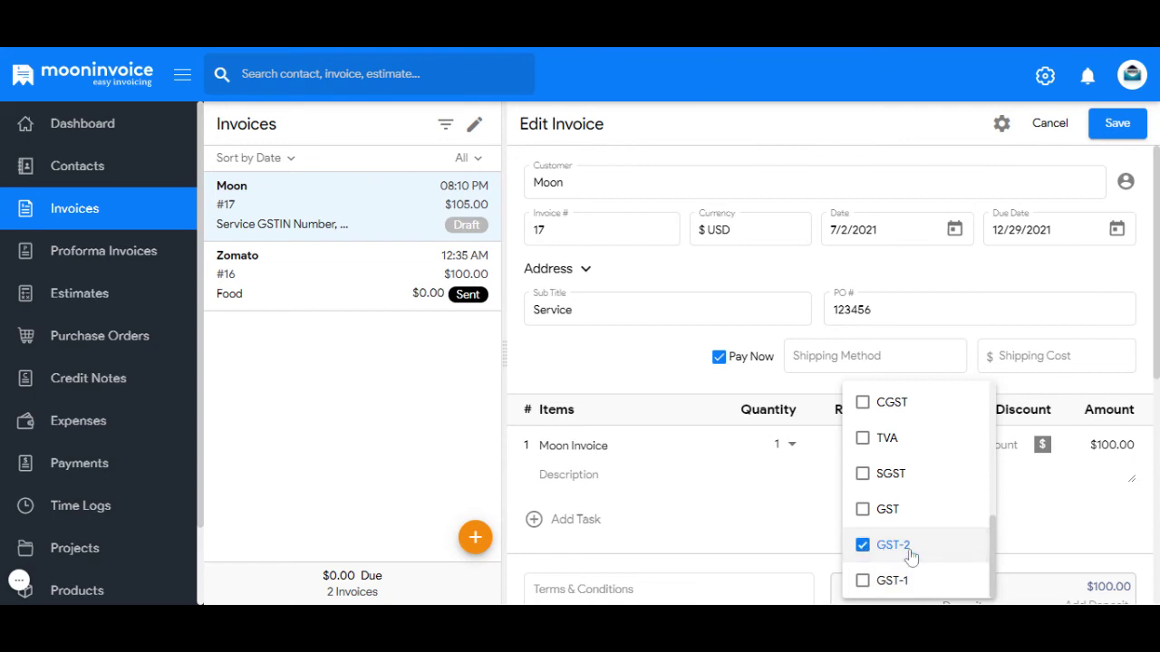
pyautogui.click(1050, 531)
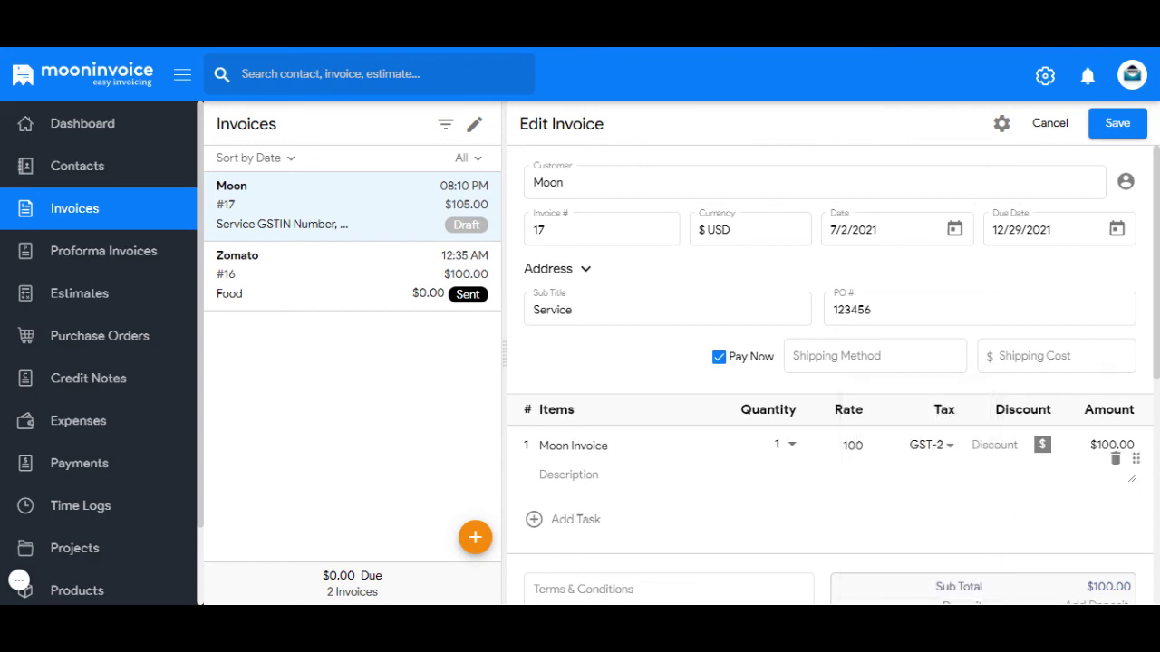
pyautogui.click(1116, 127)
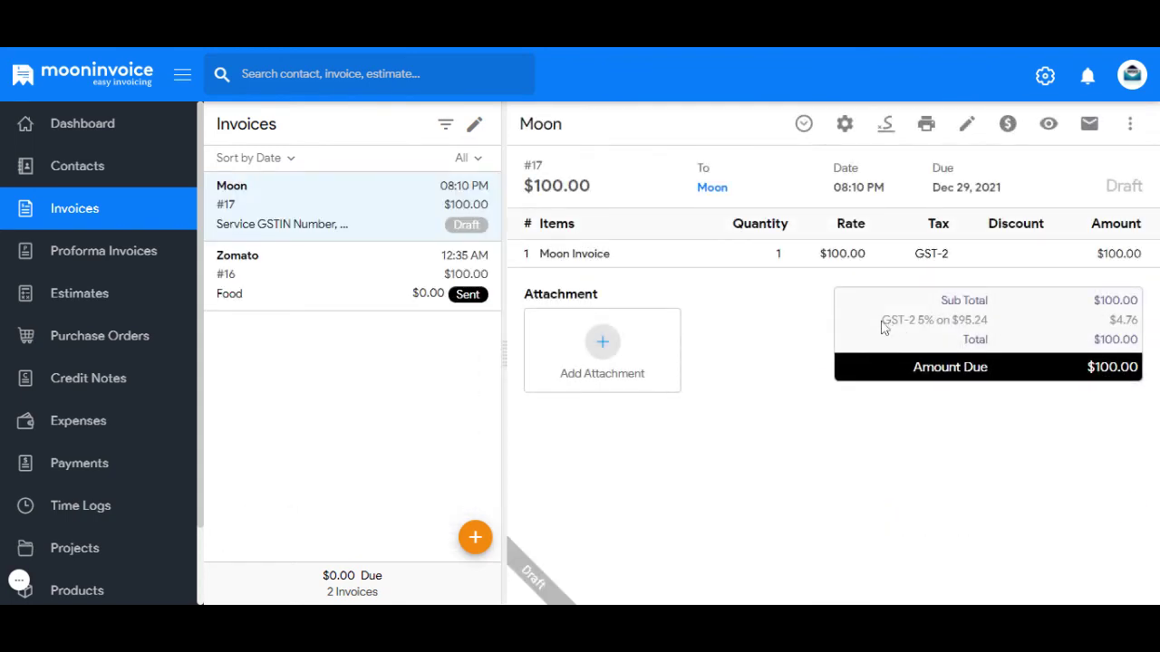
# Examine the GST-2 tax line and the amount due in the Moon invoice's totals
pyautogui.moveTo(884, 328); pyautogui.dragTo(938, 348)
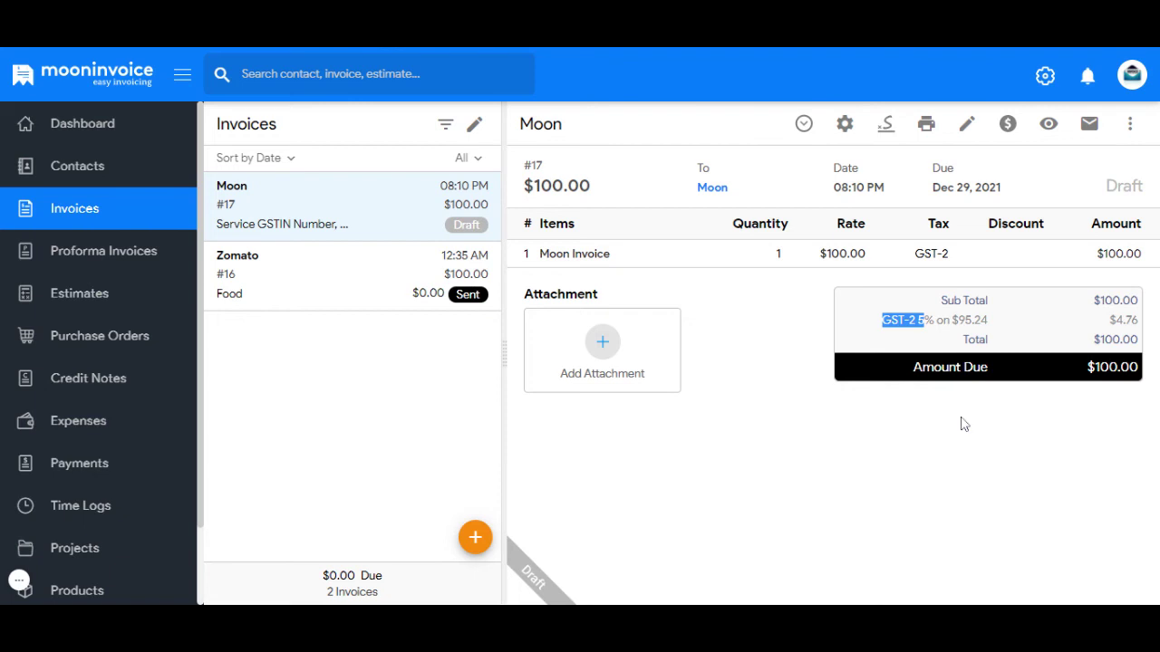
pyautogui.click(1094, 433)
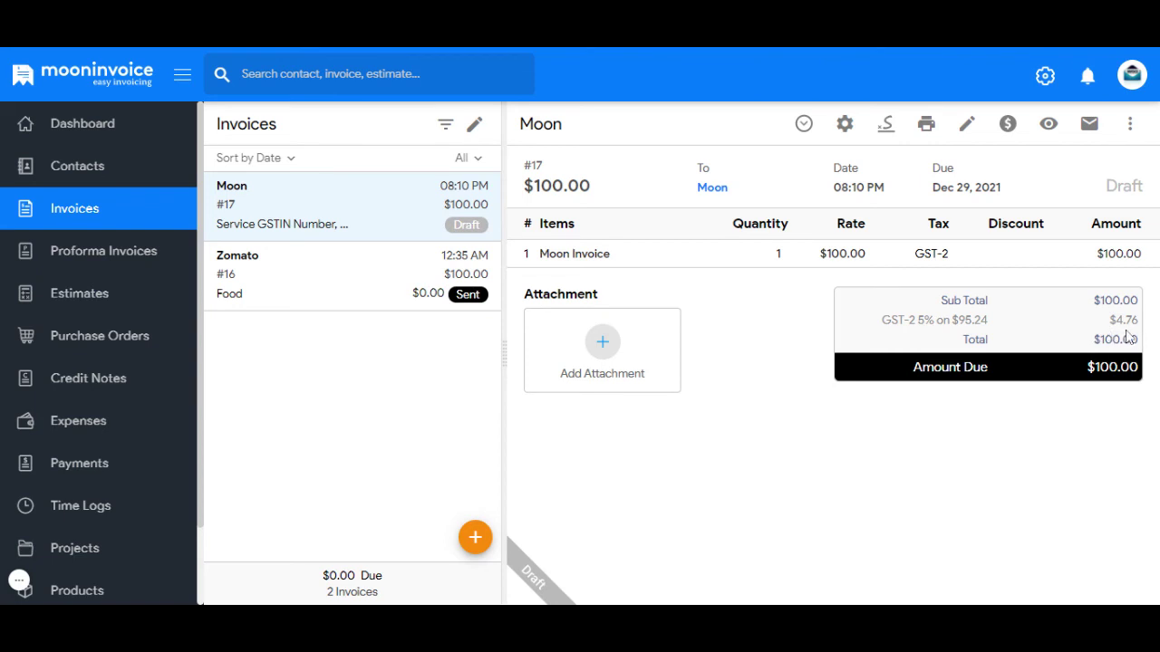
pyautogui.moveTo(1086, 369); pyautogui.dragTo(1142, 370)
pyautogui.click(1101, 399)
# Review the Notes text in the Moon invoice's edit form and save the invoice
pyautogui.click(967, 123)
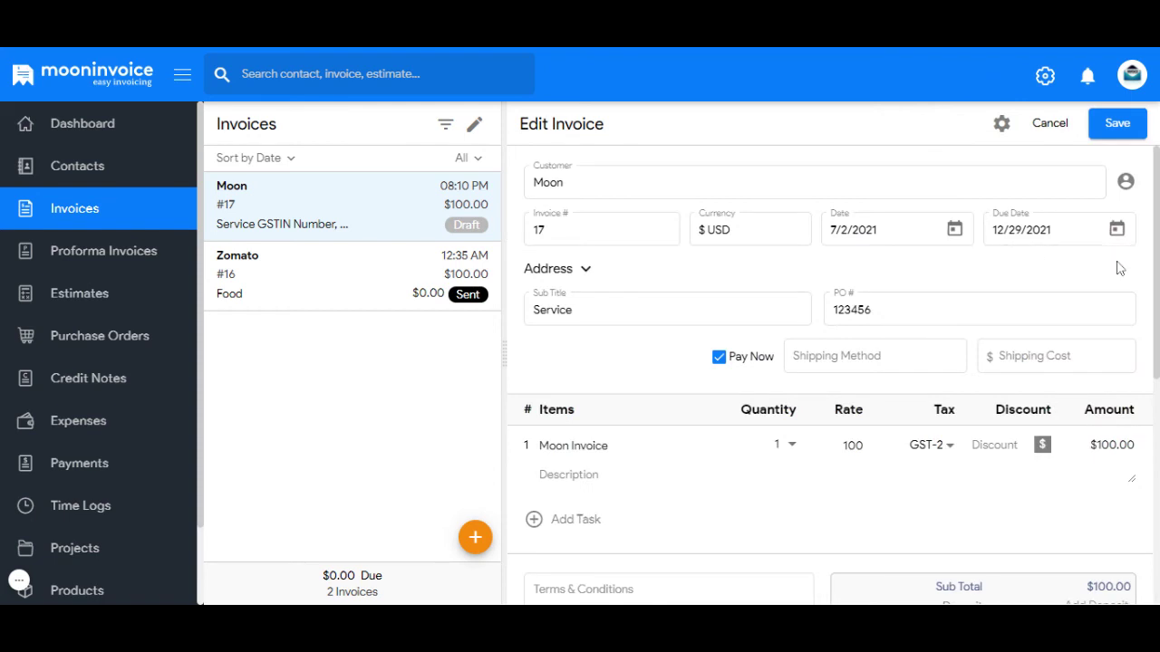
pyautogui.scroll(-3, 1120, 268)
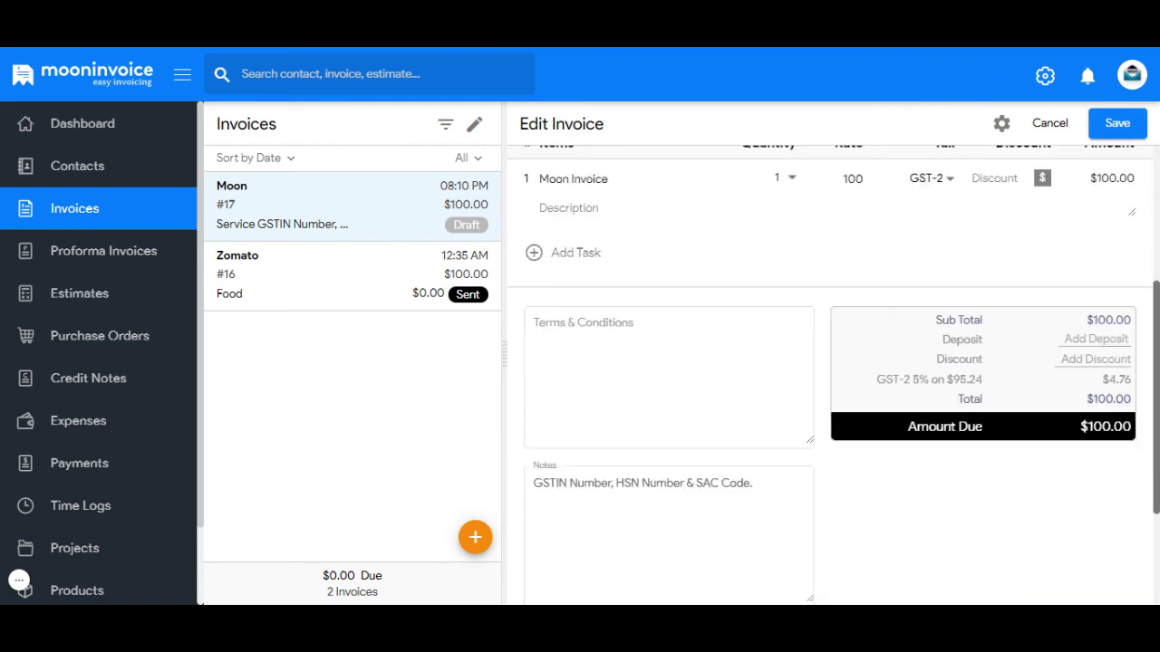
pyautogui.scroll(-2, 739, 371)
pyautogui.click(738, 372)
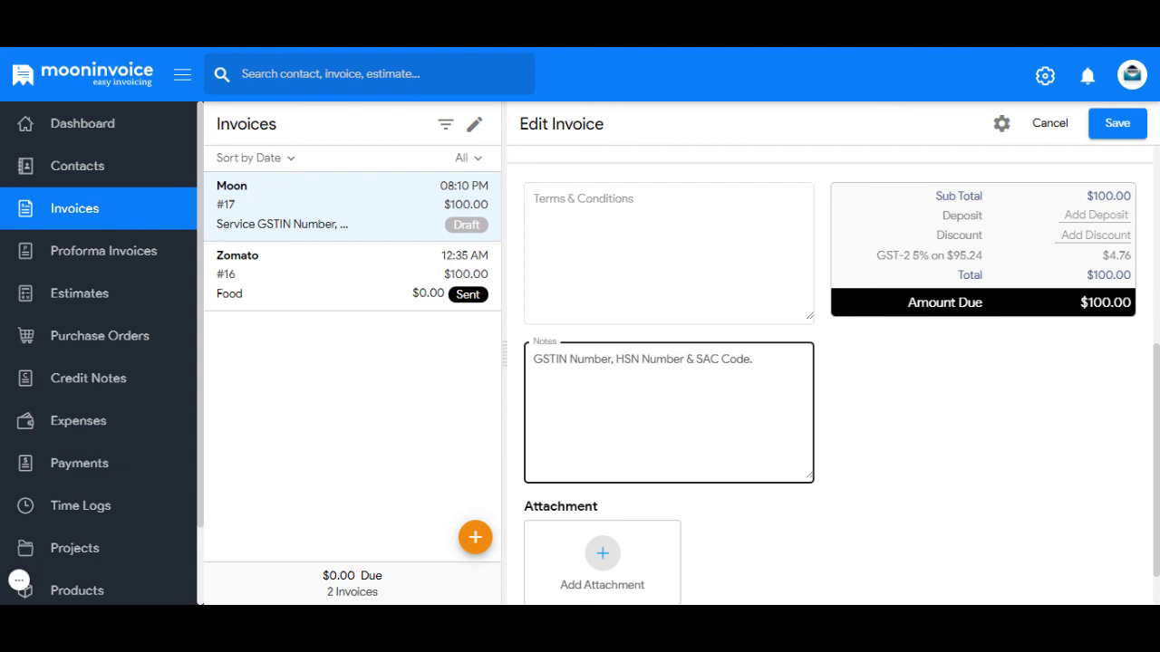
pyautogui.click(752, 362)
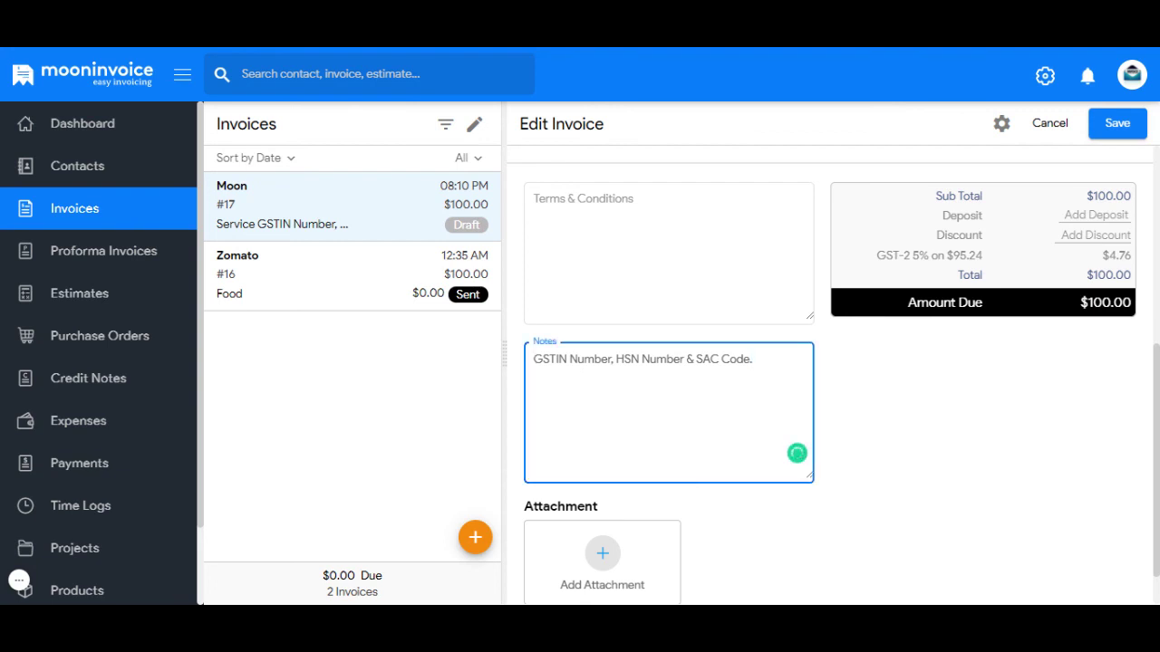
pyautogui.click(1114, 127)
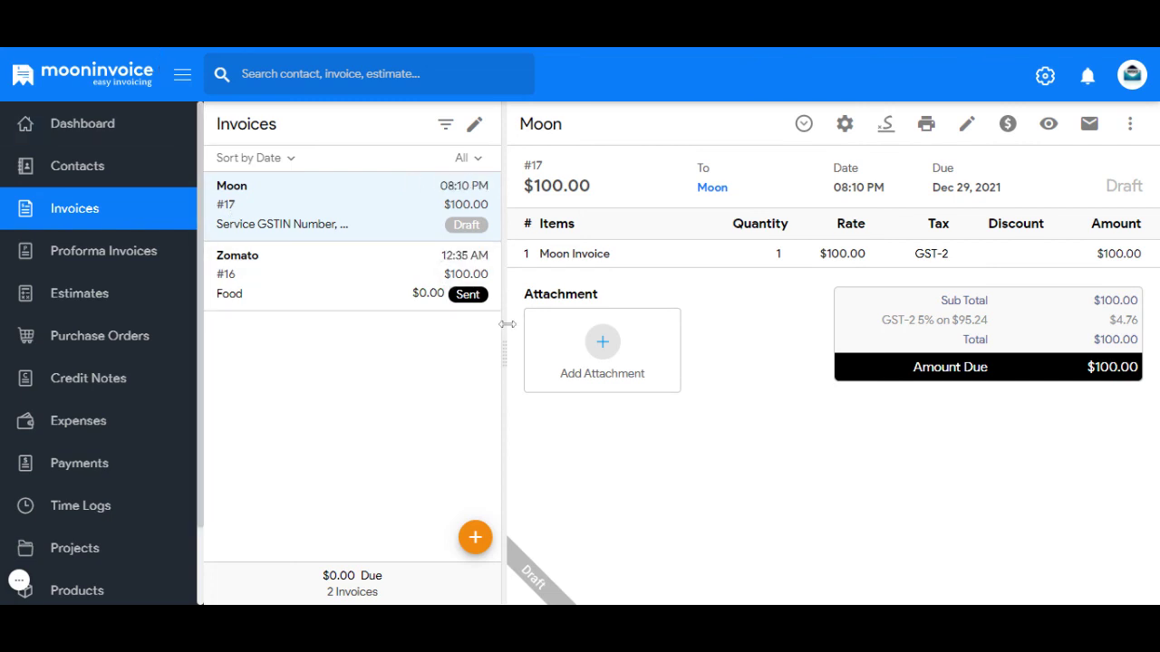
# Return to the dashboard and view the sales summary
pyautogui.click(99, 133)
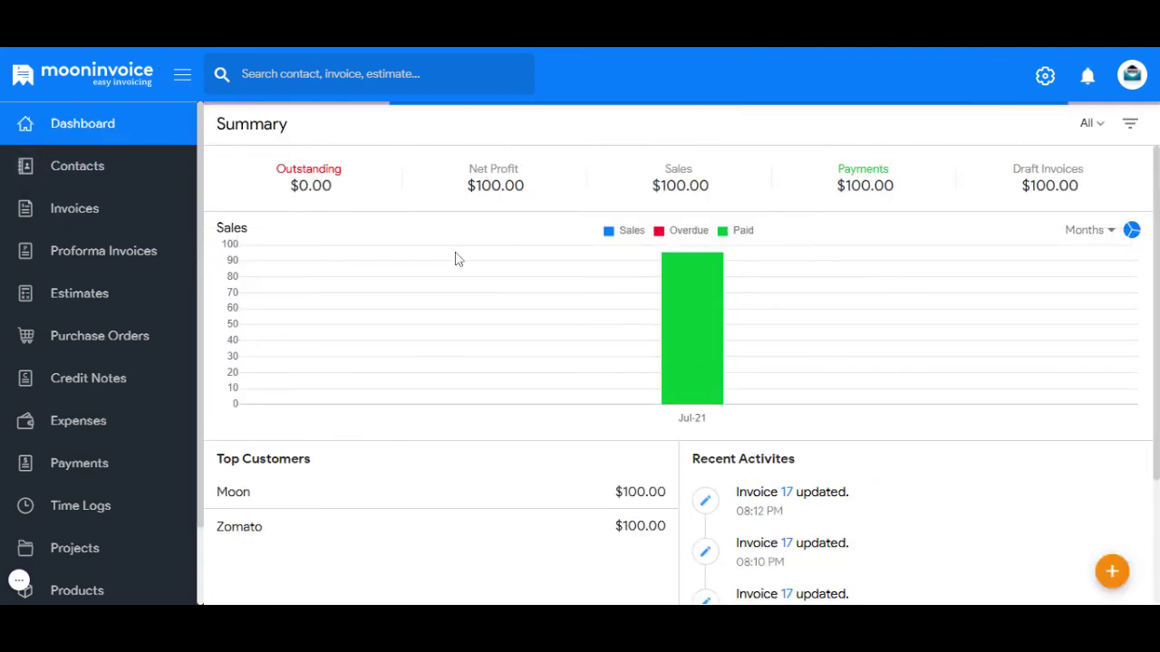
pyautogui.moveTo(696, 335)
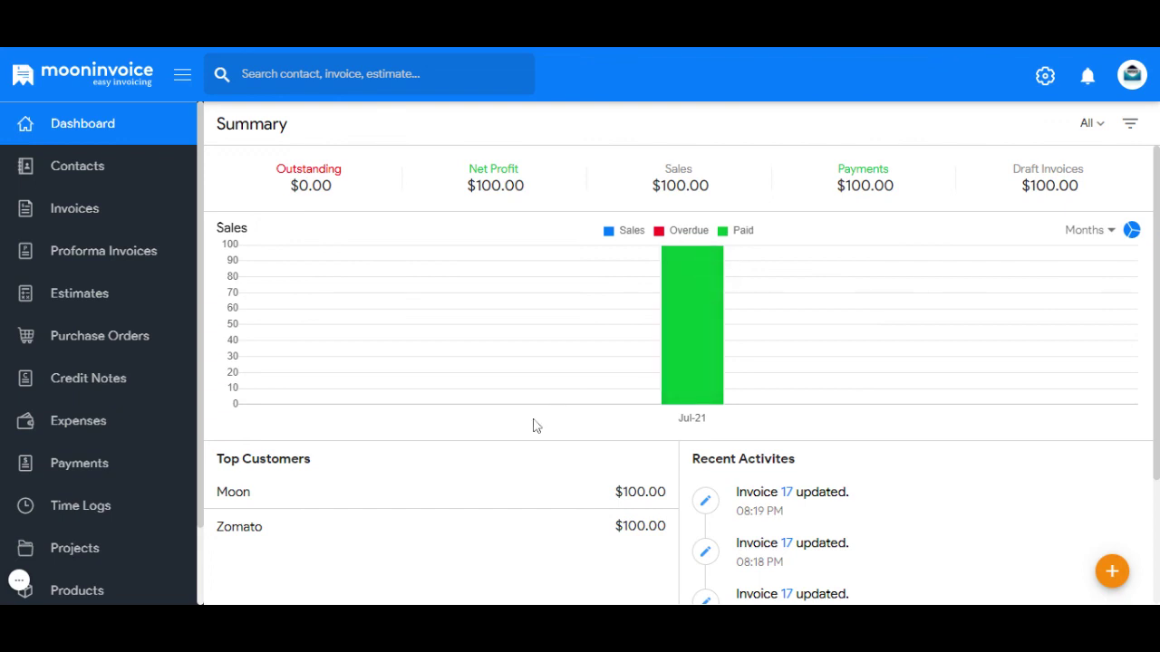
pyautogui.moveTo(19, 580)
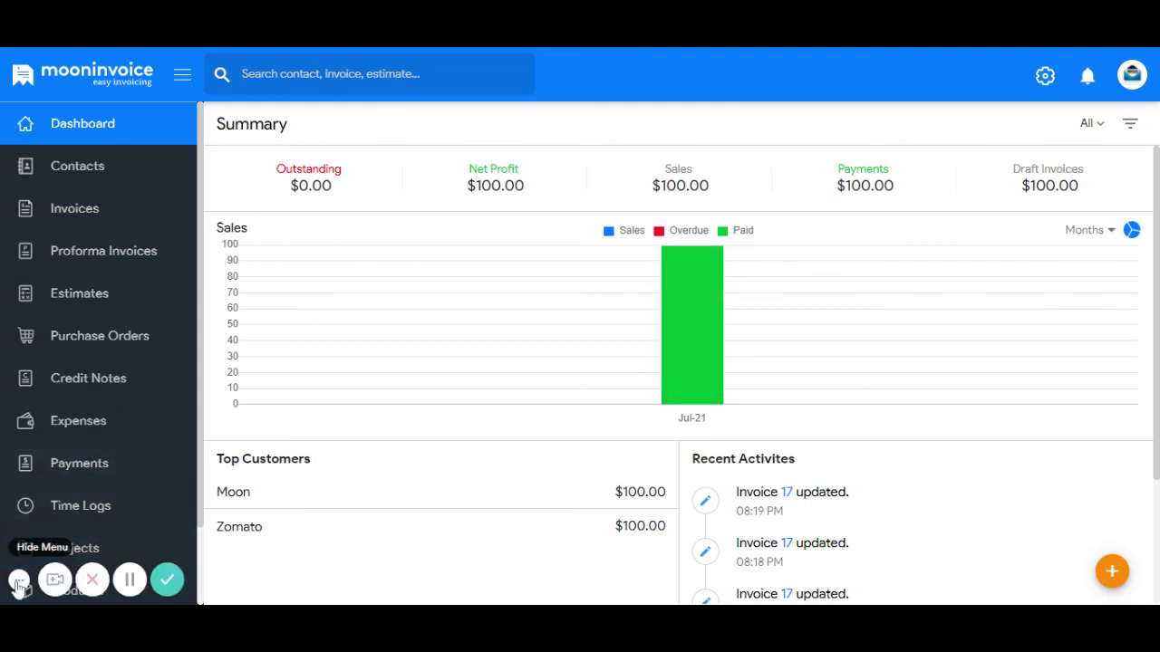